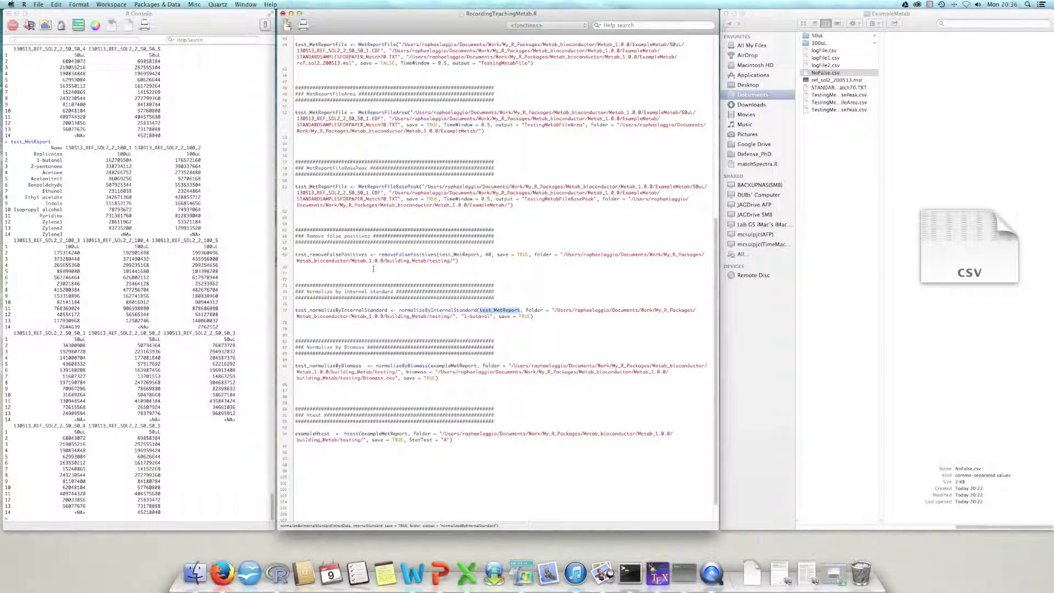
Examine the normalizeByInternalStandard call and its input data, checking the compound names in the printed test_MetReport table.
click(406, 311)
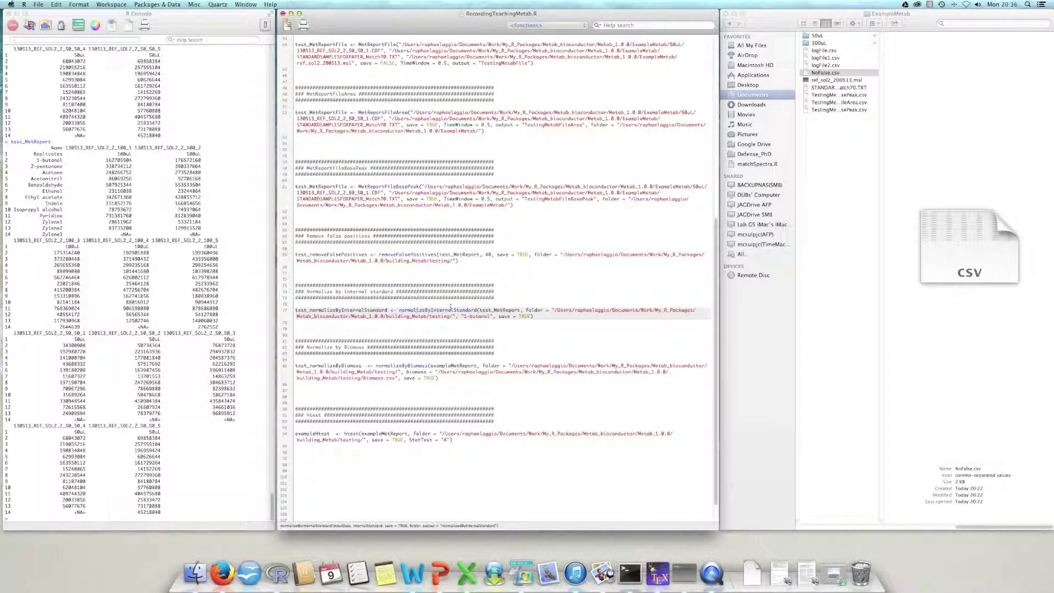
click(424, 311)
click(446, 310)
click(477, 310)
double_click(497, 311)
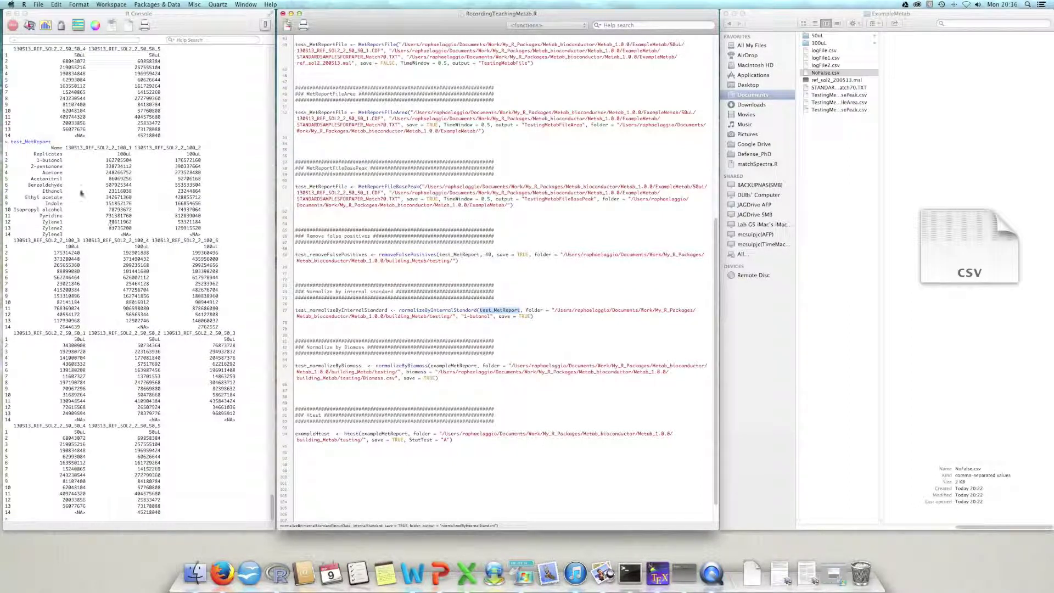
click(40, 145)
drag(30, 147, 210, 515)
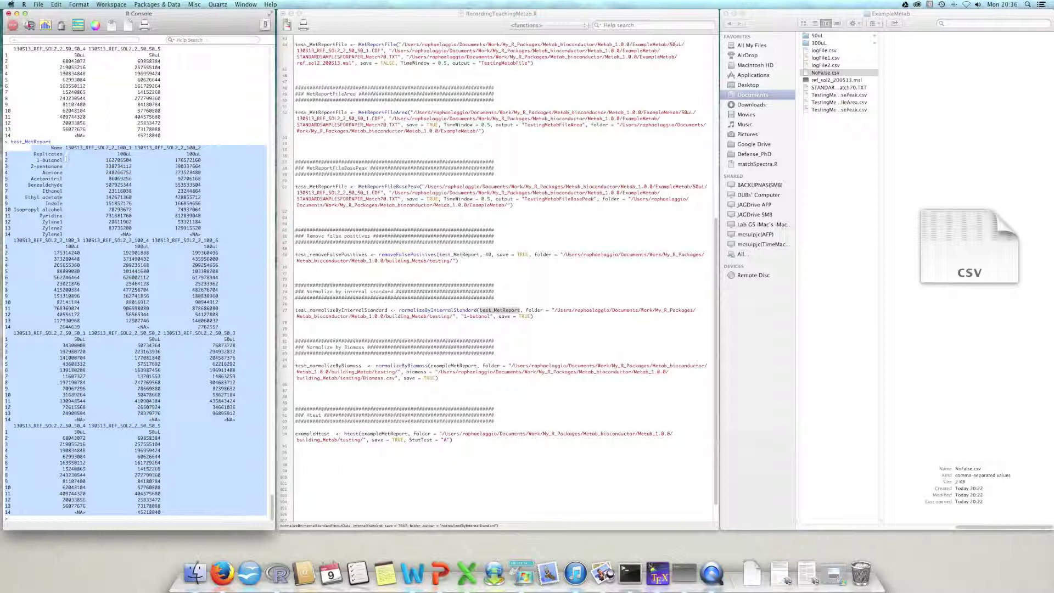
click(60, 197)
drag(50, 160, 64, 223)
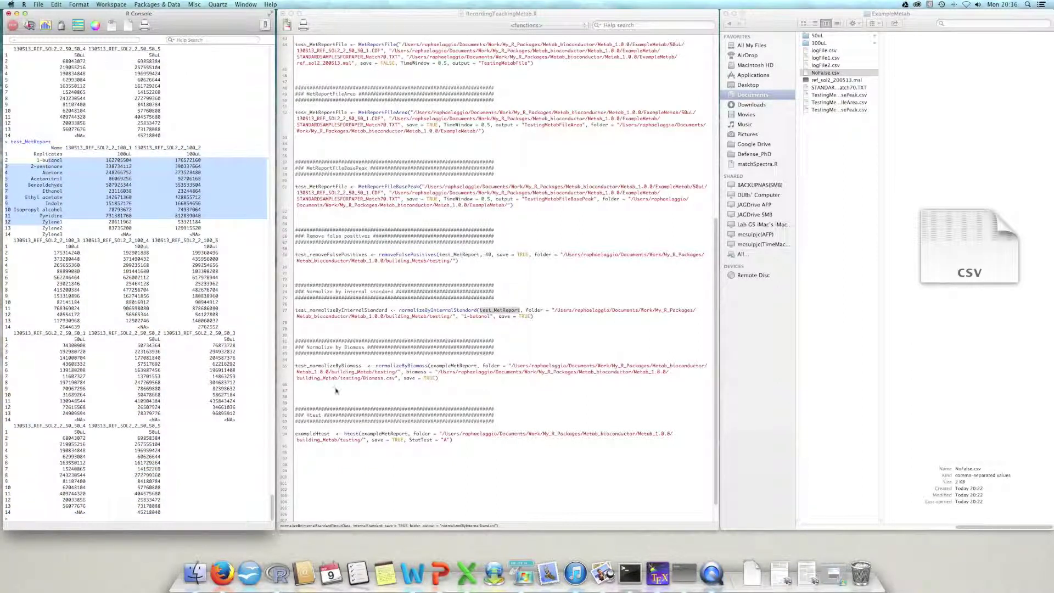
click(193, 390)
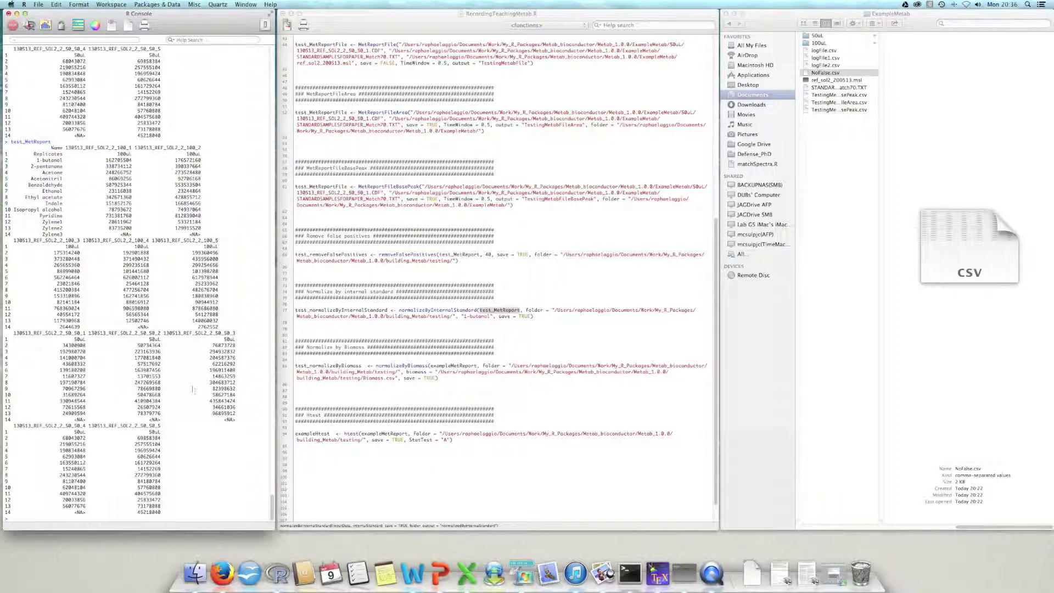
Remove the "1-butanol" internal standard argument from the normalizeByInternalStandard call.
click(350, 309)
click(519, 322)
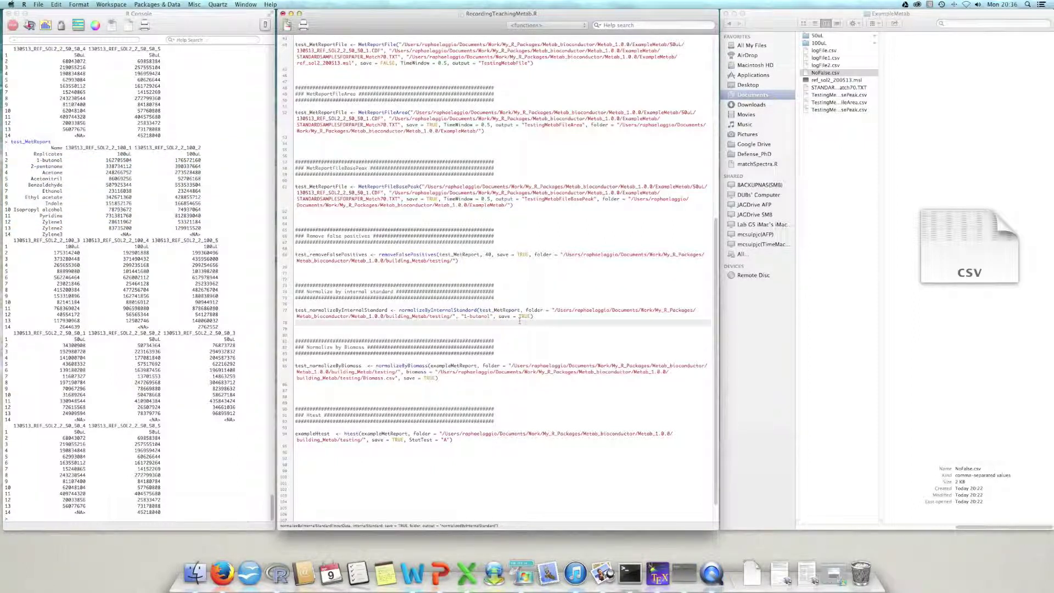
click(493, 317)
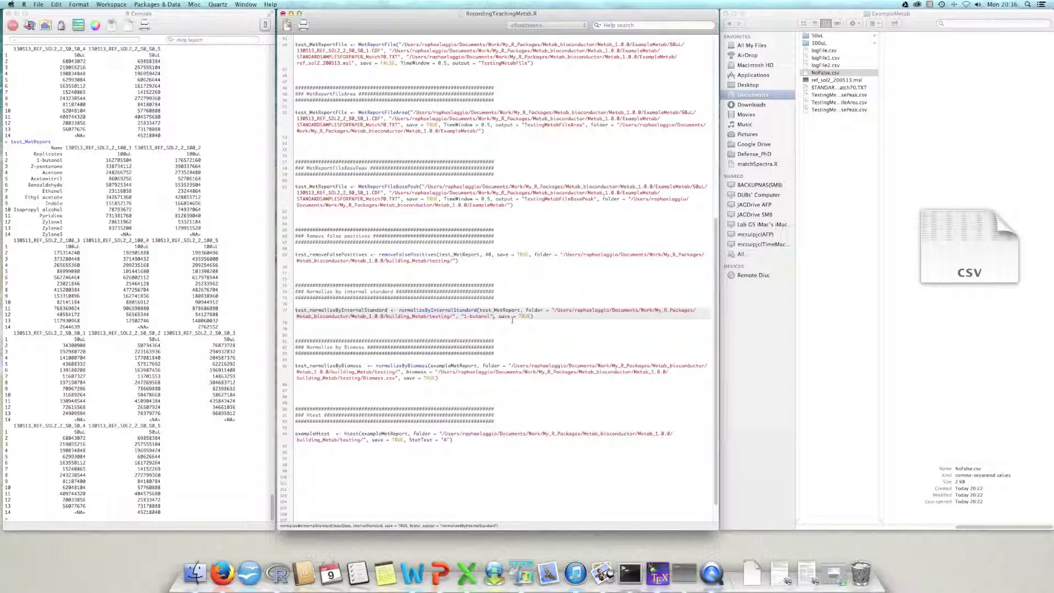
key(BackSpace)
key(BackSpace)
key(BackSpace)
key(BackSpace)
key(BackSpace)
key(BackSpace)
key(BackSpace)
key(BackSpace)
key(BackSpace)
key(BackSpace)
key(BackSpace)
key(BackSpace)
key(BackSpace)
Replace the folder path in the normalizeByInternalStandard call with the quoted ExampleMetab path copied from the MetReportFileBasePeak call.
drag(478, 310, 519, 310)
drag(526, 310, 453, 316)
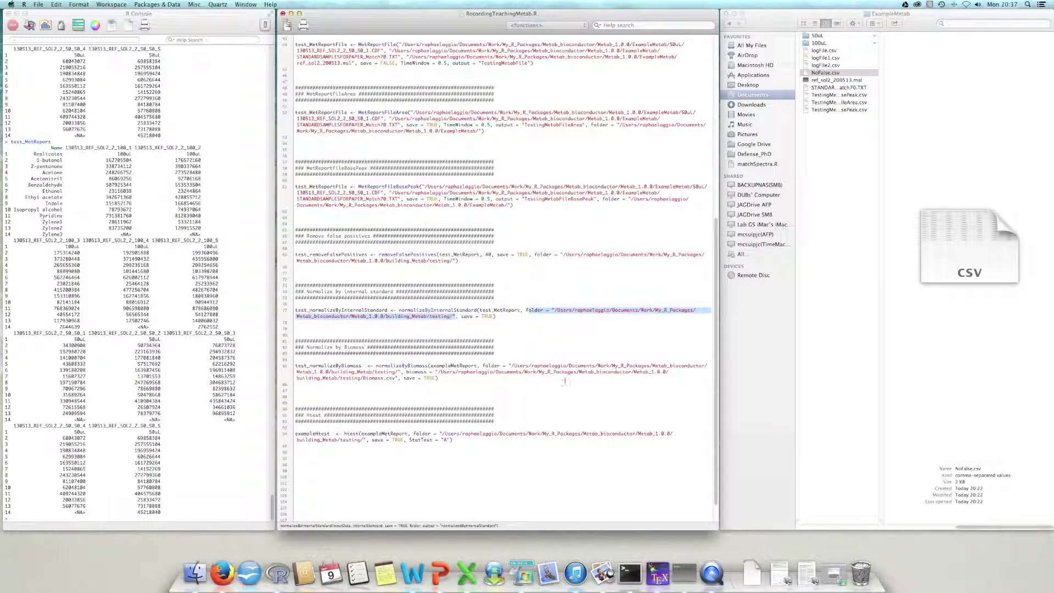
click(428, 187)
drag(428, 186, 693, 188)
key(super+c)
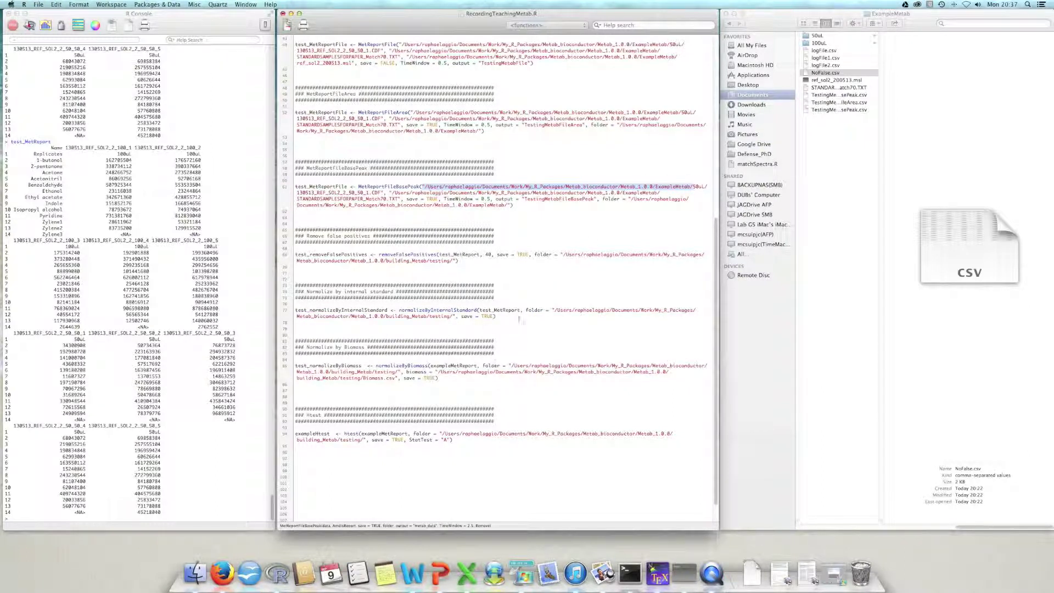
click(552, 310)
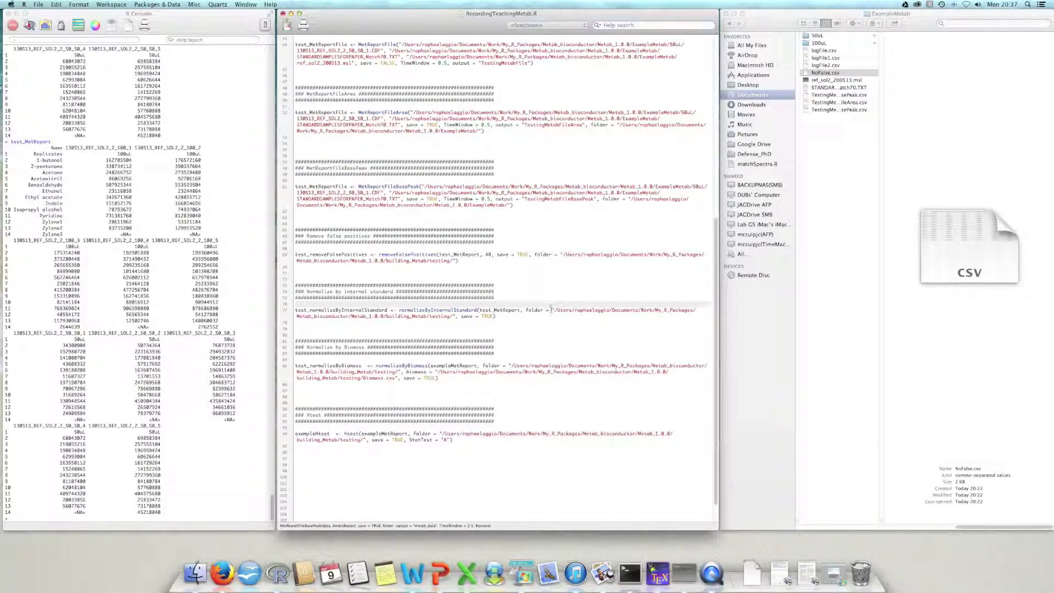
drag(551, 310, 456, 316)
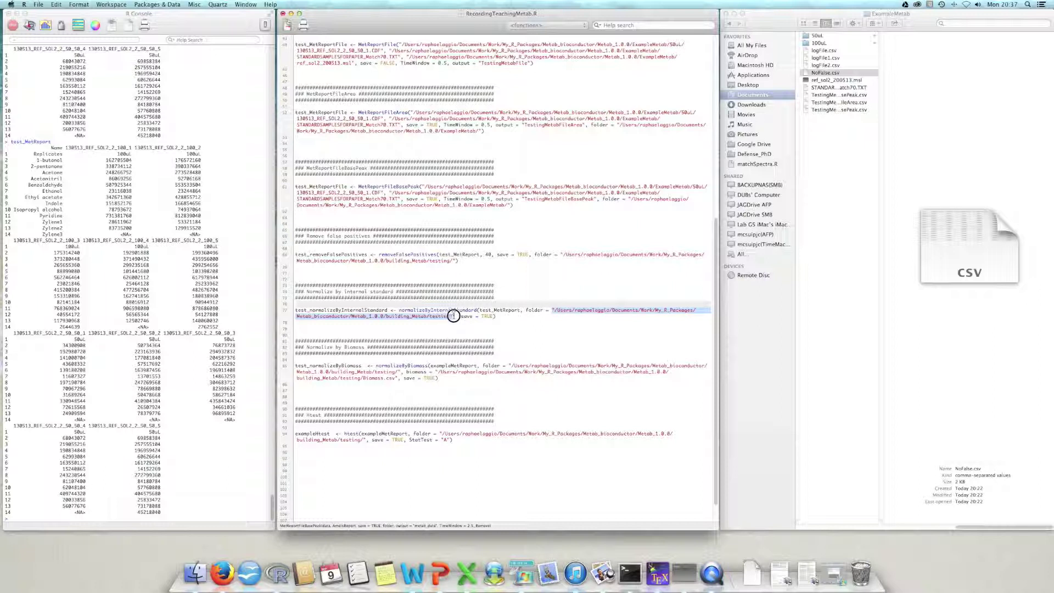
key(super+v)
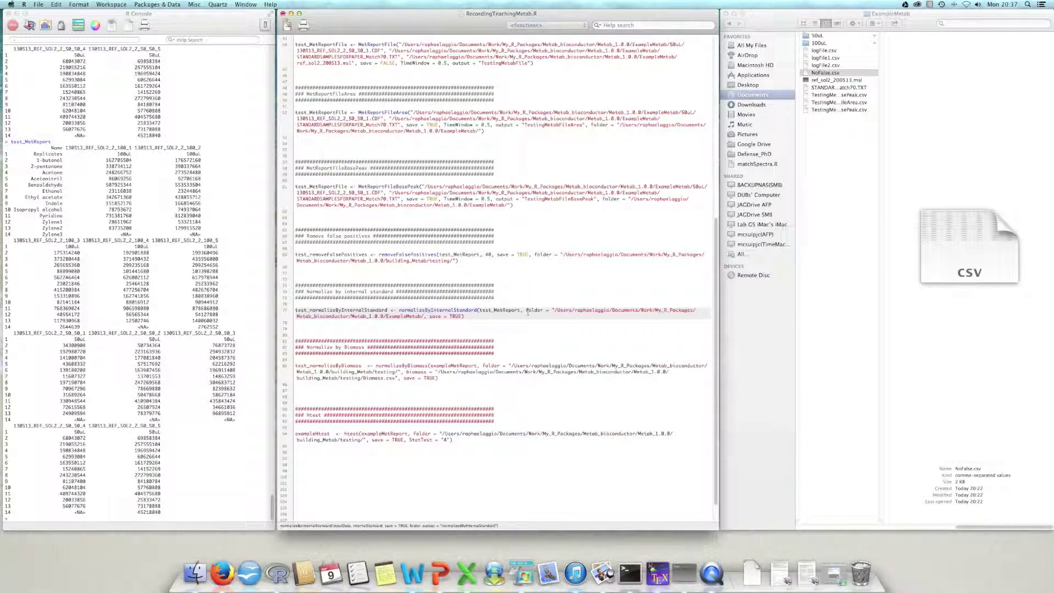
click(422, 317)
text(")
Add the argument output = "normalizedByStandard" after save = TRUE in the normalizeByInternalStandard call.
click(466, 316)
text(, outpu =)
click(484, 317)
text(t)
click(497, 317)
text("normalized)
key(BackSpace)
text(ByStandard)
Run the normalizeByInternalStandard call and choose Acetone as the internal standard.
key(super+Return)
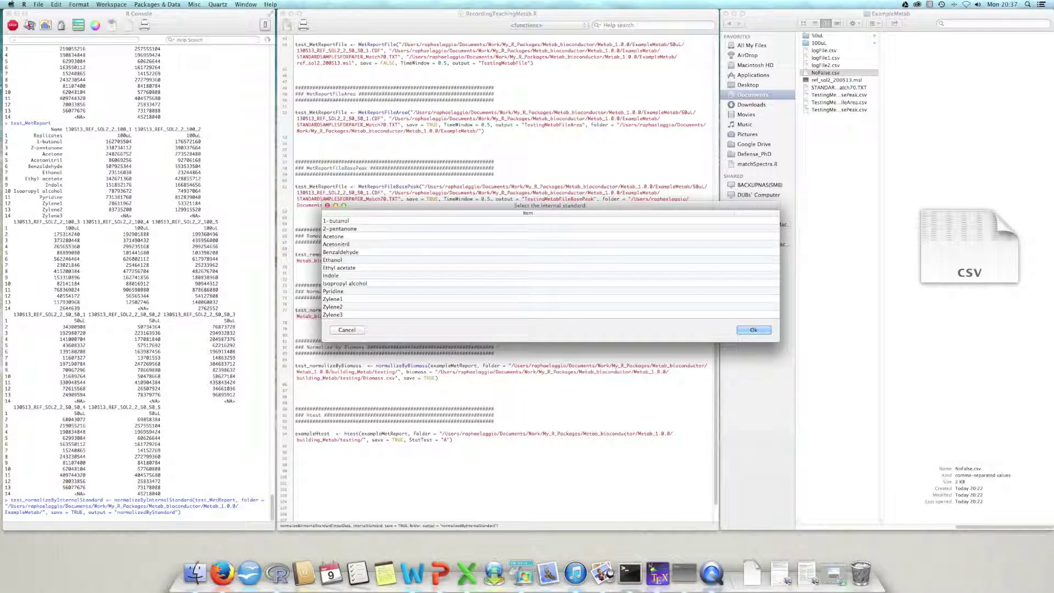
drag(499, 205, 472, 119)
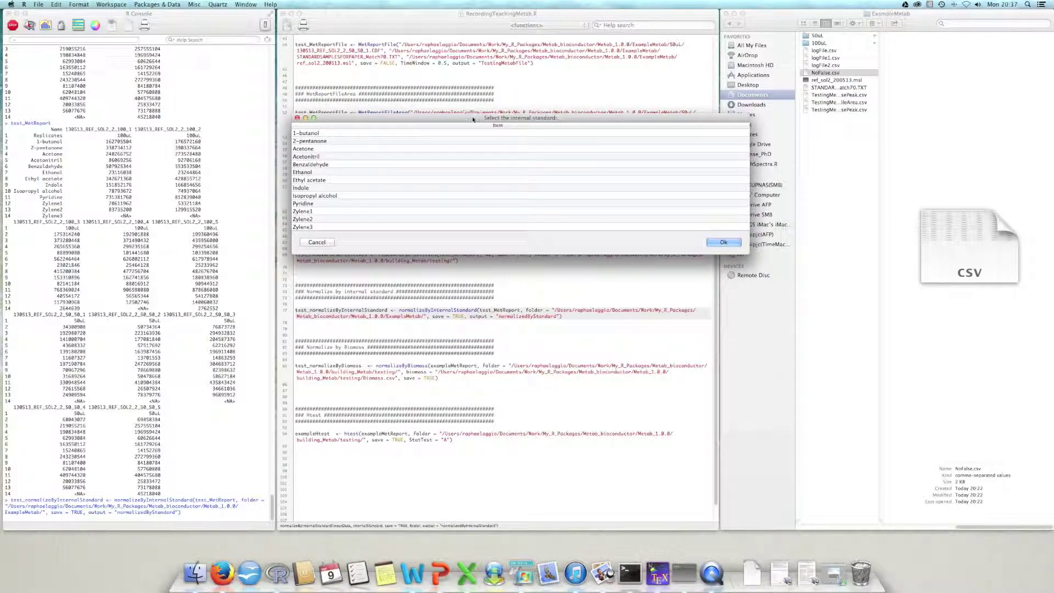
click(355, 142)
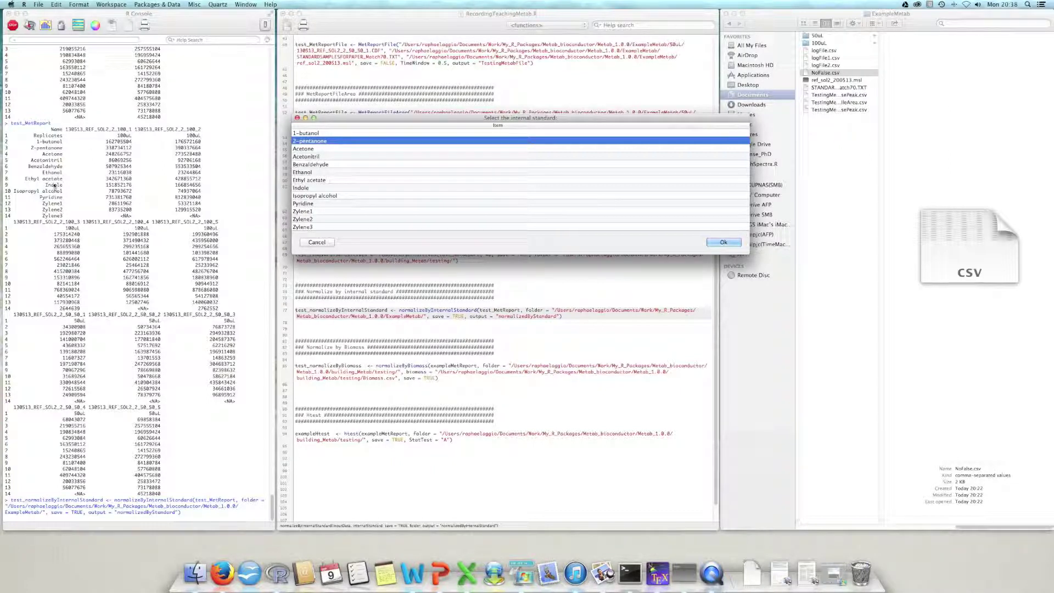
click(327, 156)
click(723, 242)
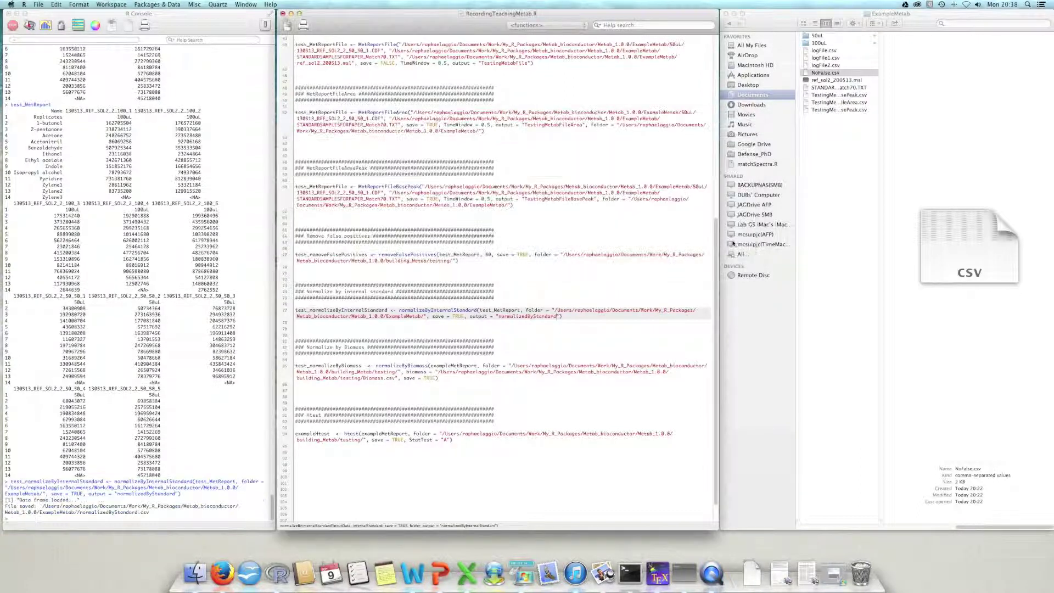
Examine the saved file's name and folder in the console output and compare them with the script's output argument.
click(149, 513)
drag(151, 512, 22, 512)
click(135, 513)
double_click(137, 512)
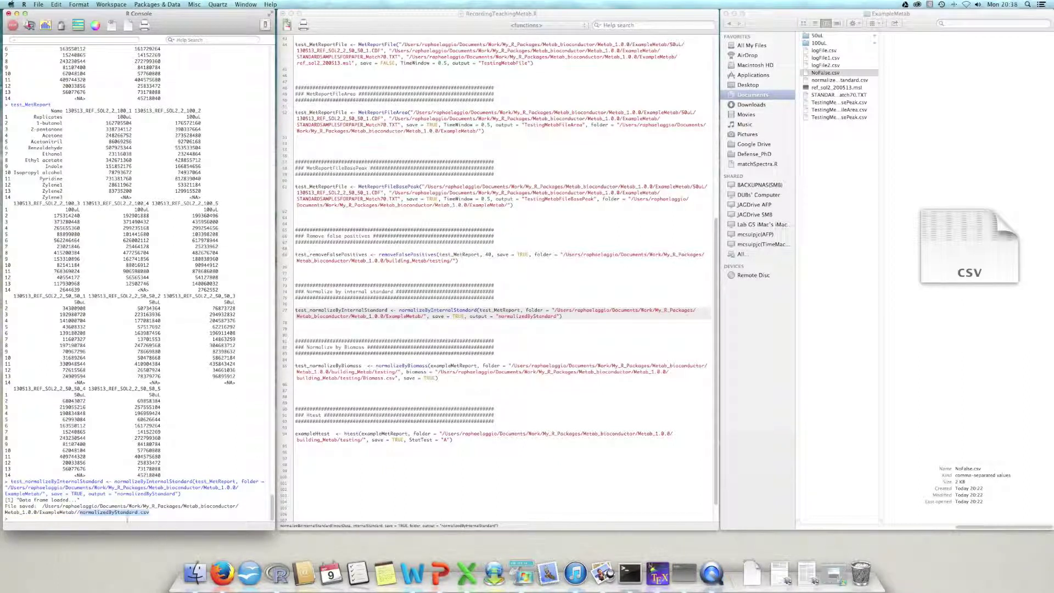
double_click(543, 316)
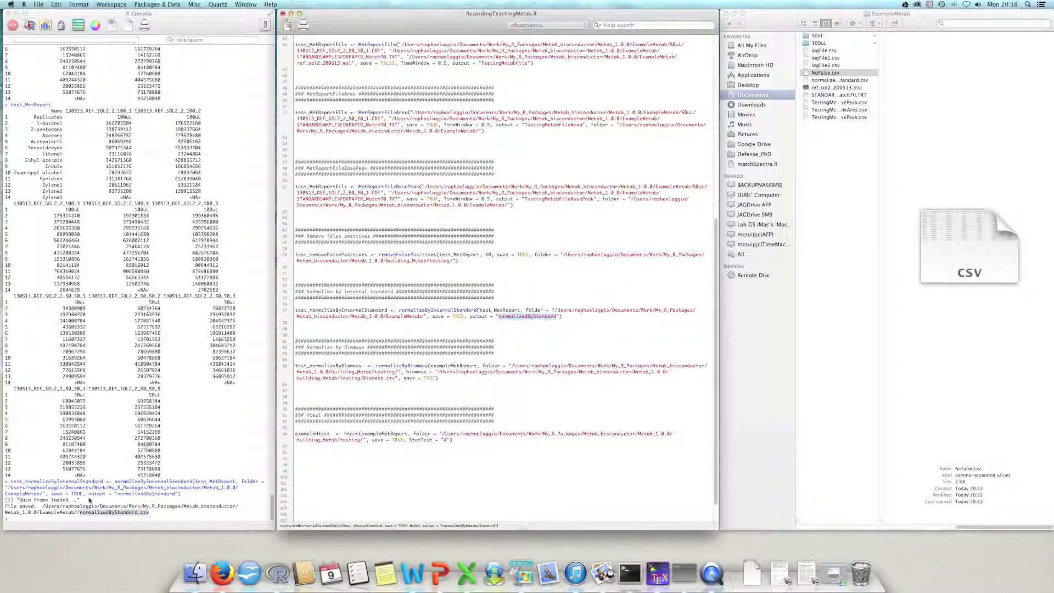
click(88, 510)
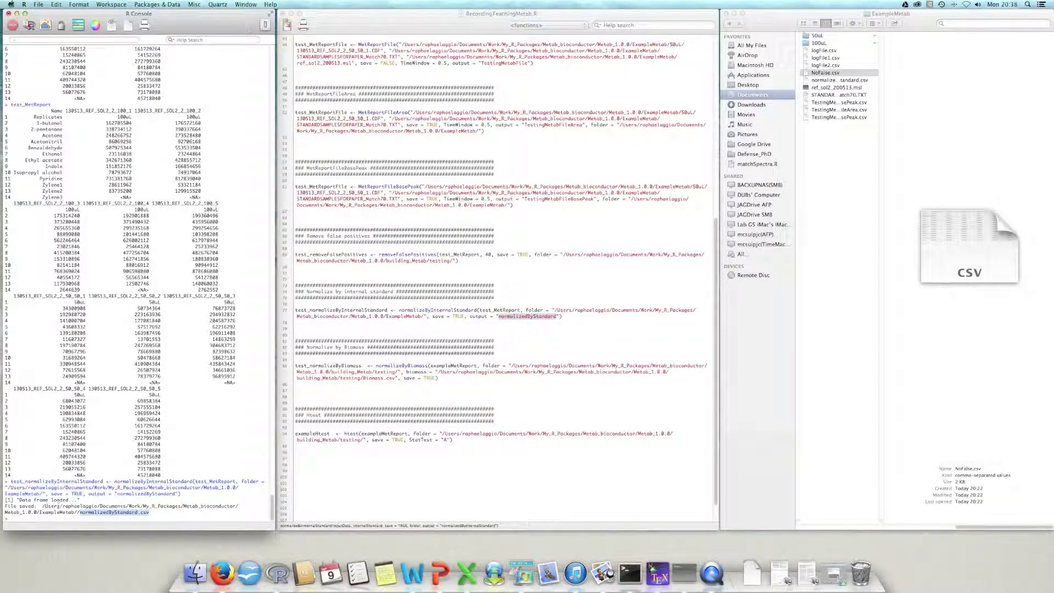
drag(43, 506, 75, 511)
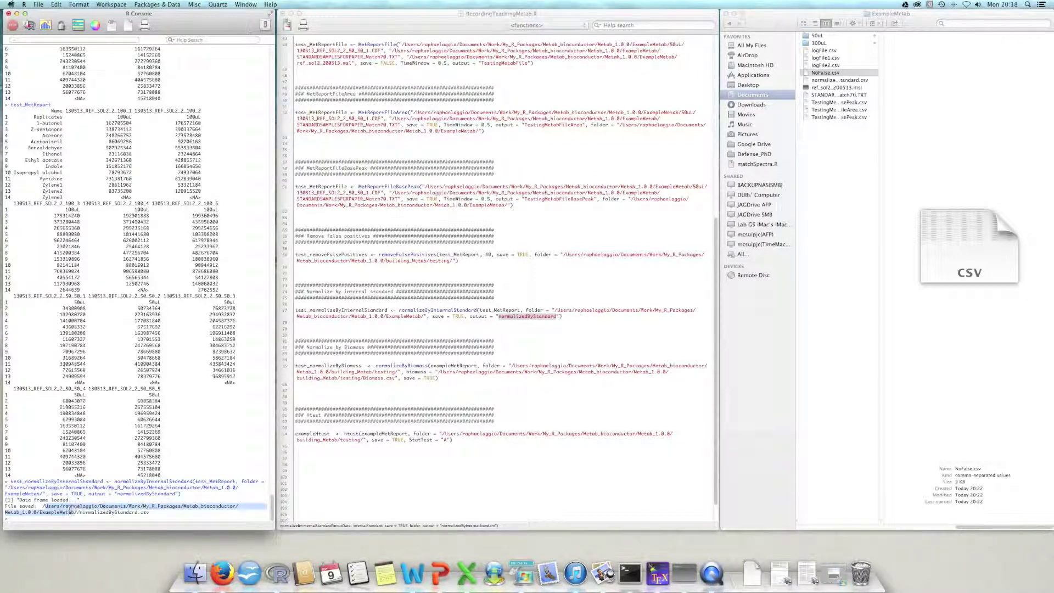
Switch to Finder, preview normalizedByStandard.csv in the ExampleMetab folder, check the Acetone row and close the preview.
click(841, 81)
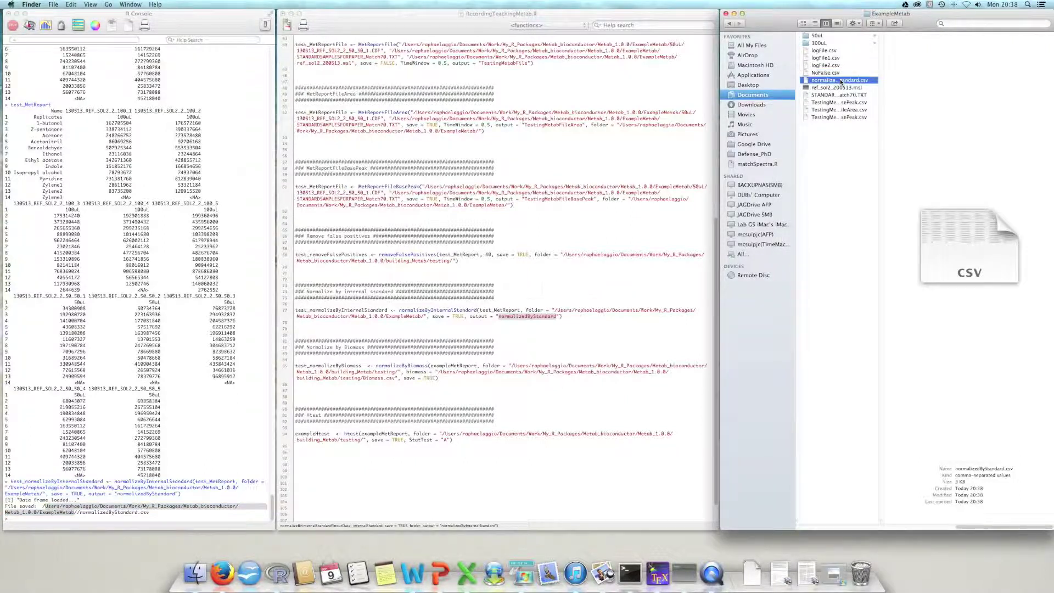
key(space)
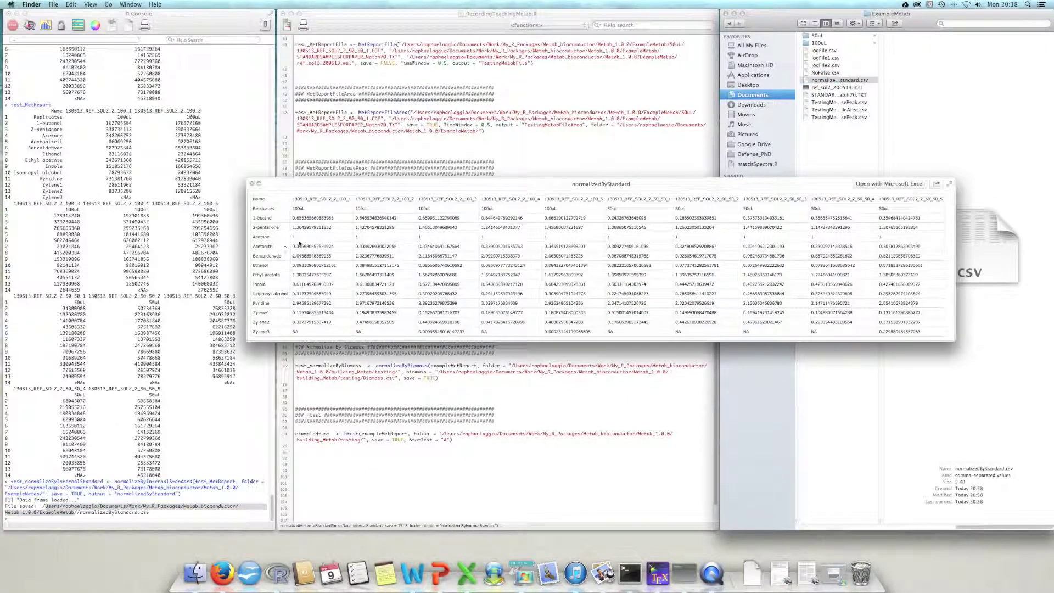
click(295, 238)
click(251, 184)
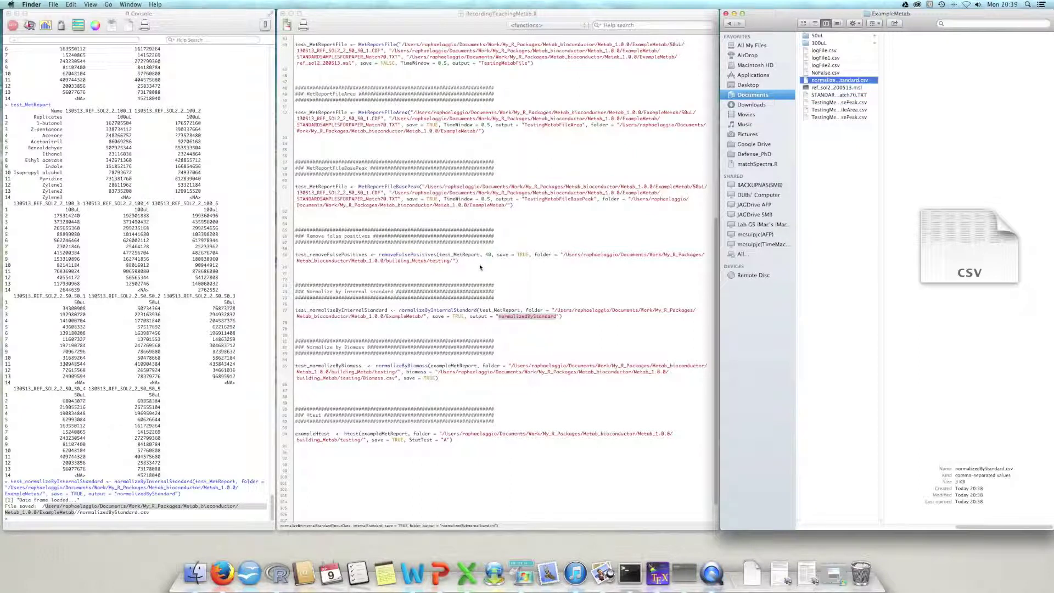
Return to the R script, print test_normalizeByInternalStandard in the console and examine its Acetone values across the samples.
double_click(347, 310)
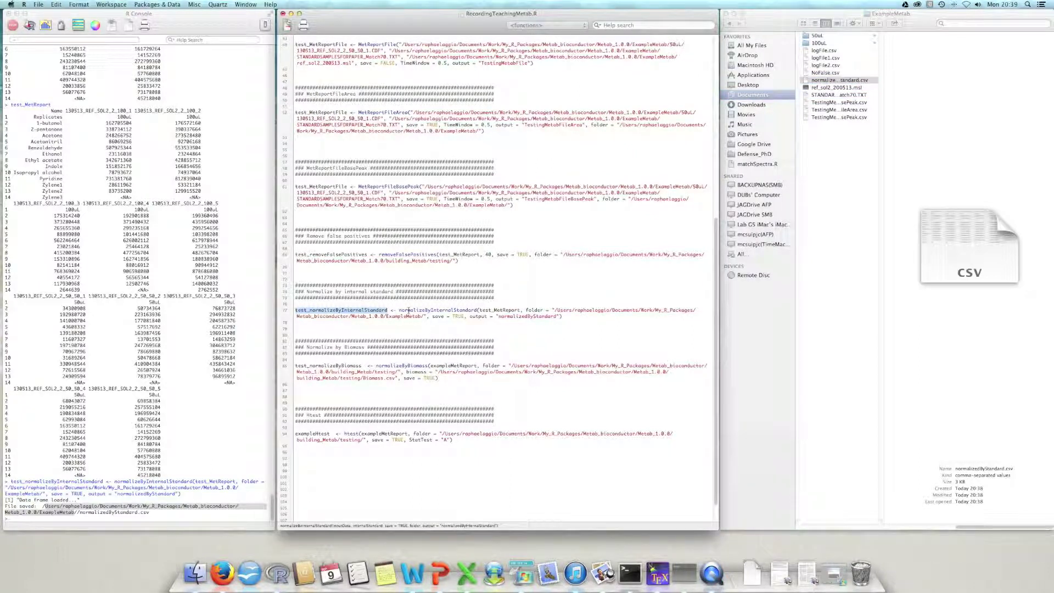
key(super+Return)
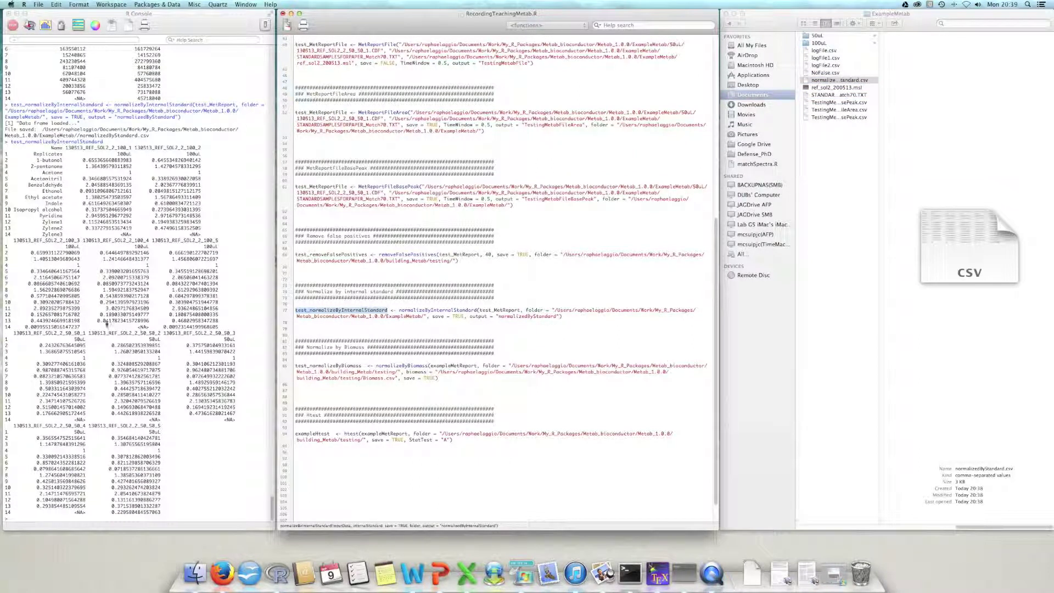
click(101, 296)
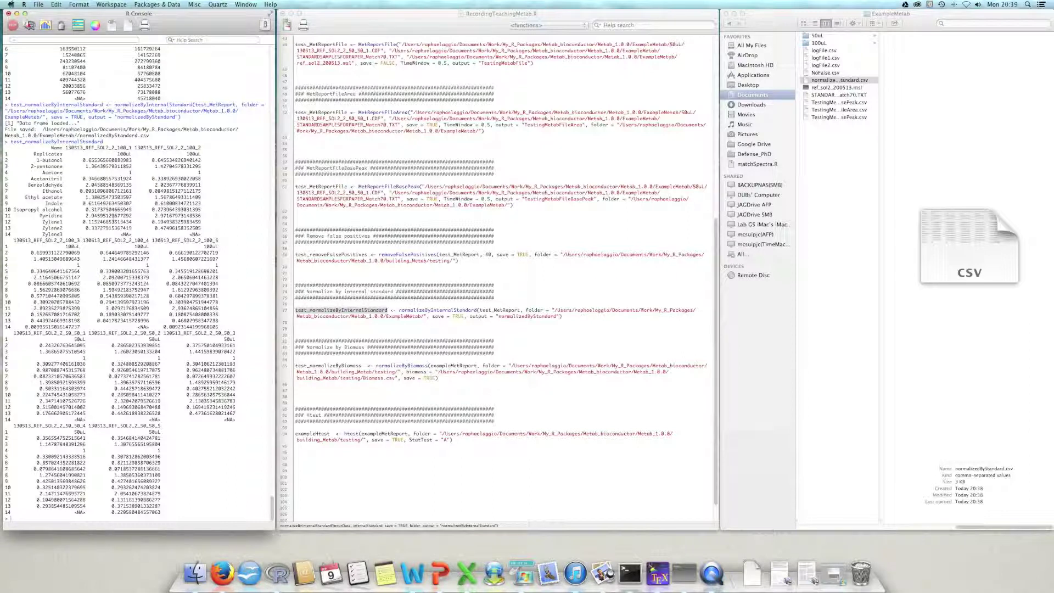
drag(44, 166, 171, 173)
click(105, 172)
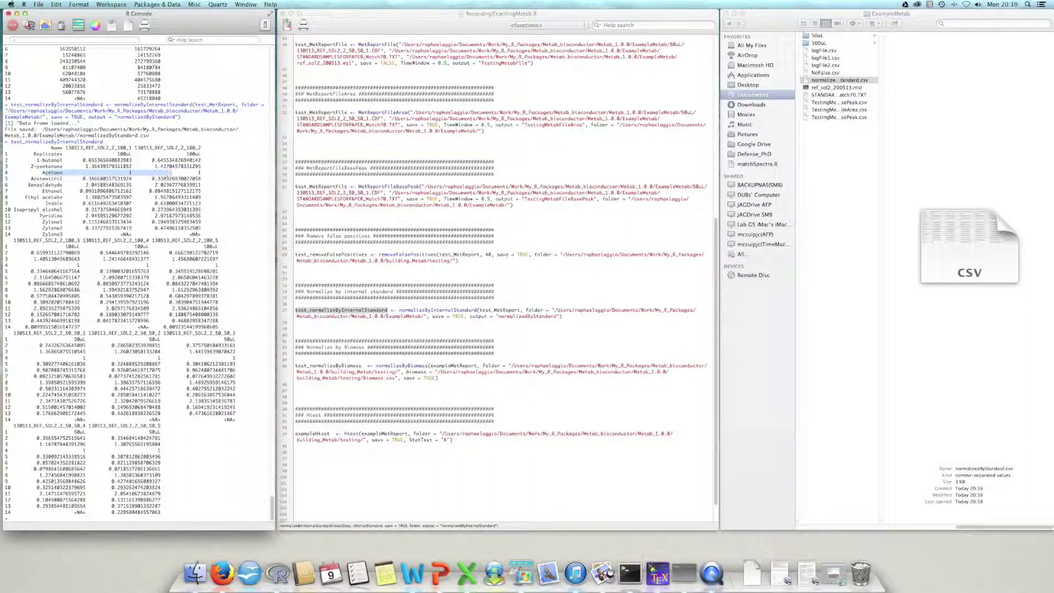
drag(103, 265, 170, 266)
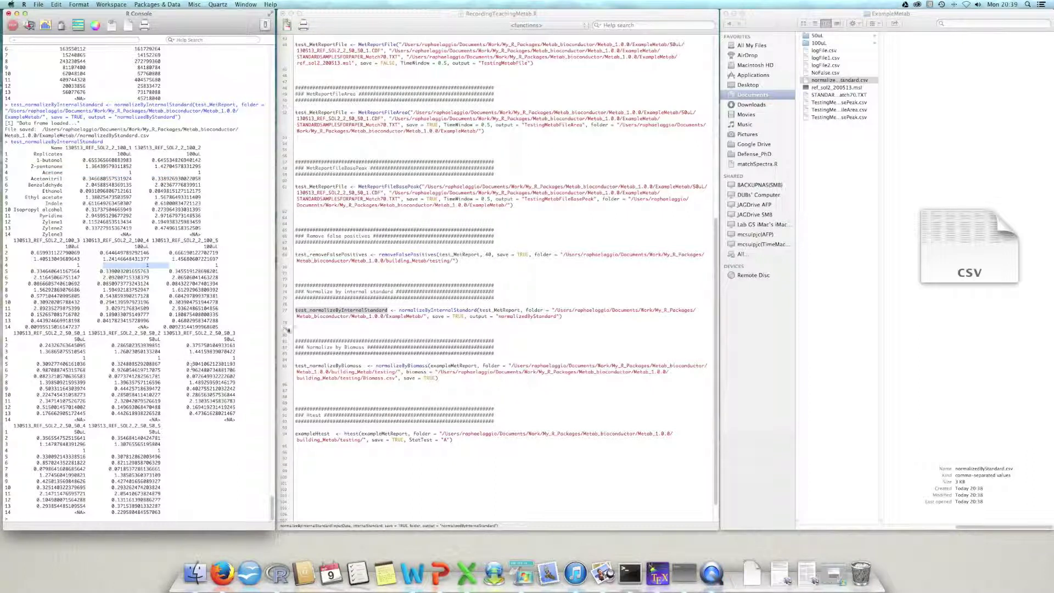
click(357, 321)
click(387, 312)
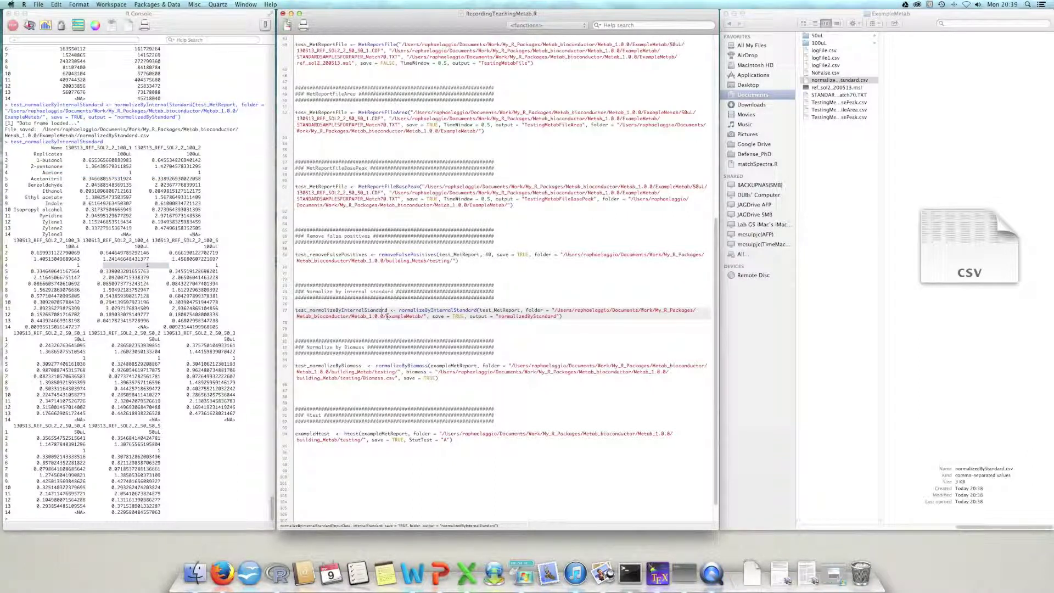